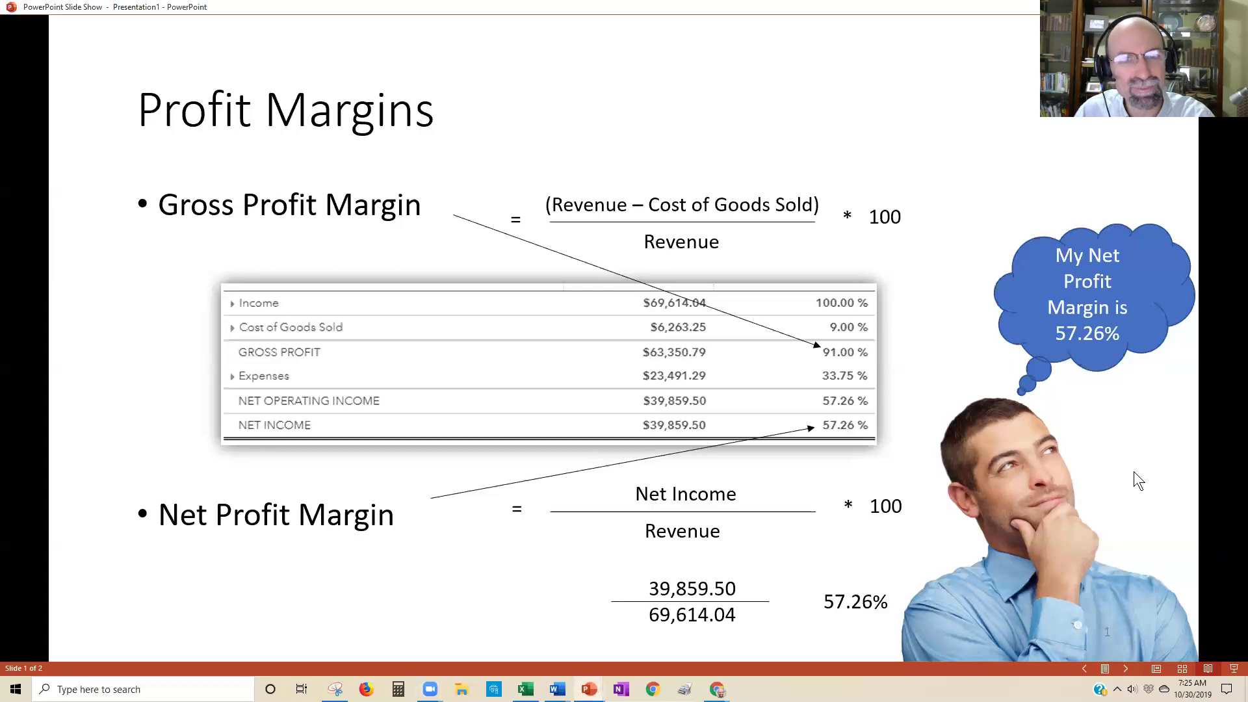
Advance the slide show to slide 2, on what profit margin ratios can be used for
key(Right)
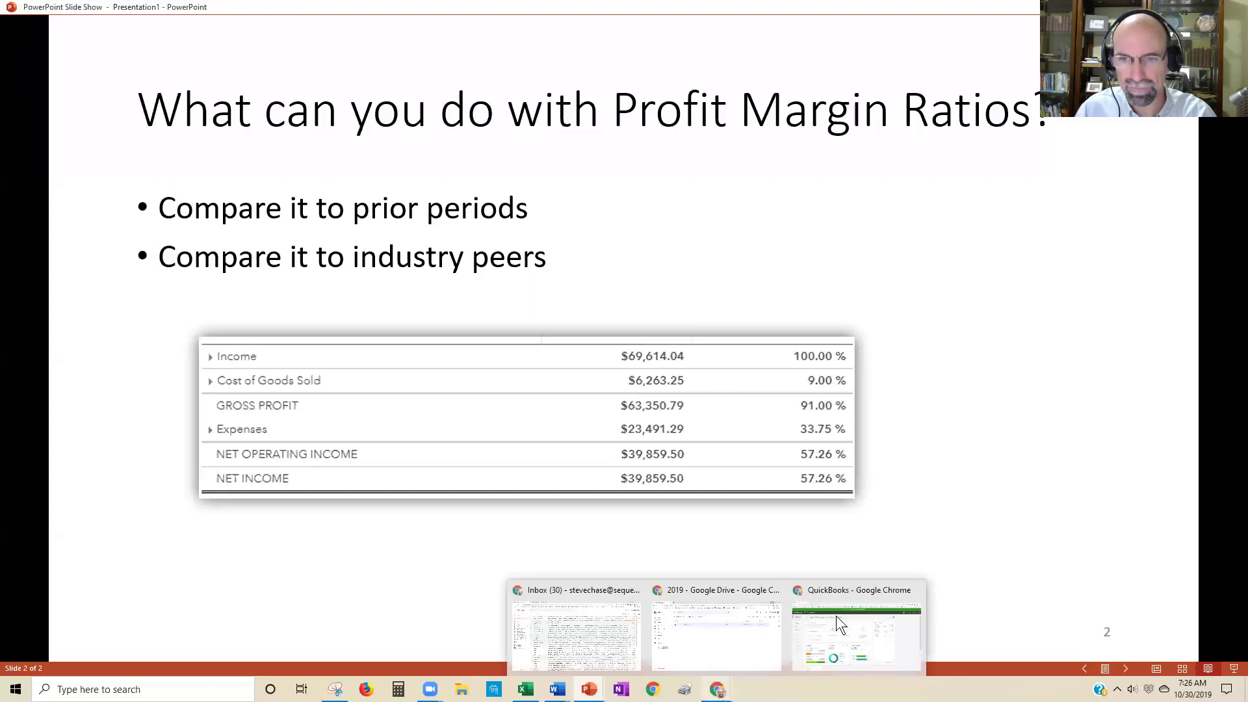
In the QuickBooks browser window, open the Profit and Loss report and choose All Dates as its period
click(836, 615)
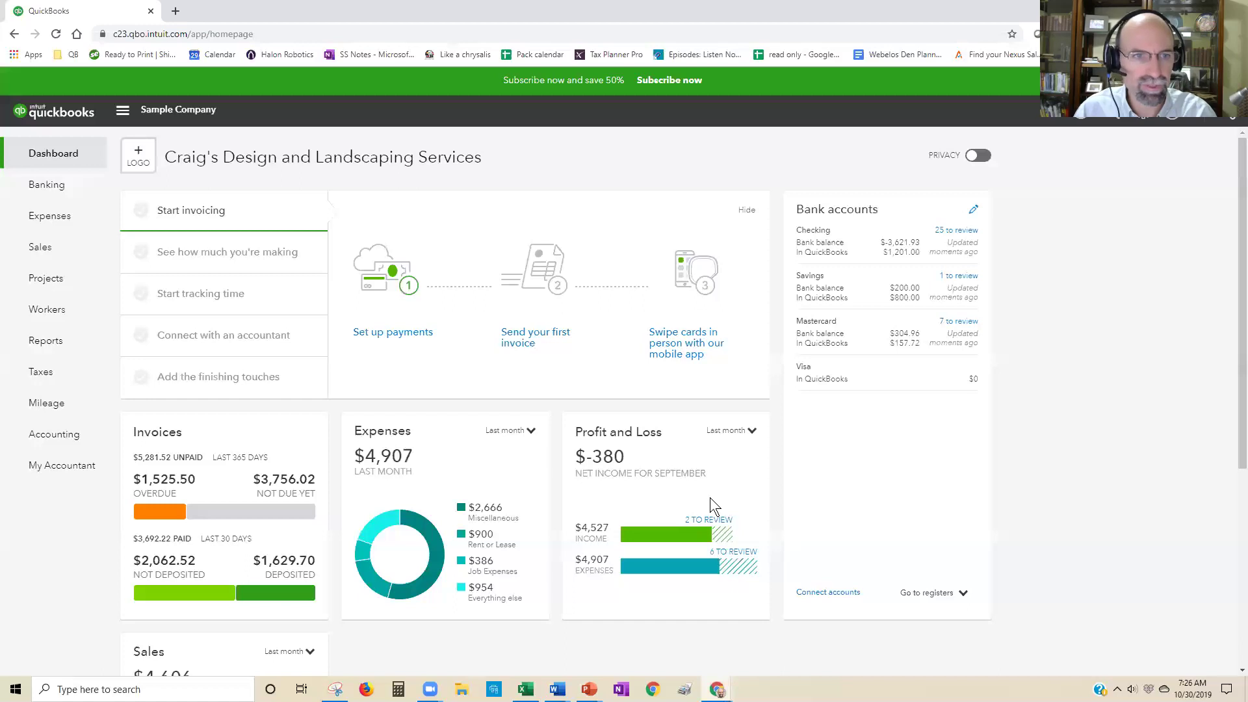
click(57, 342)
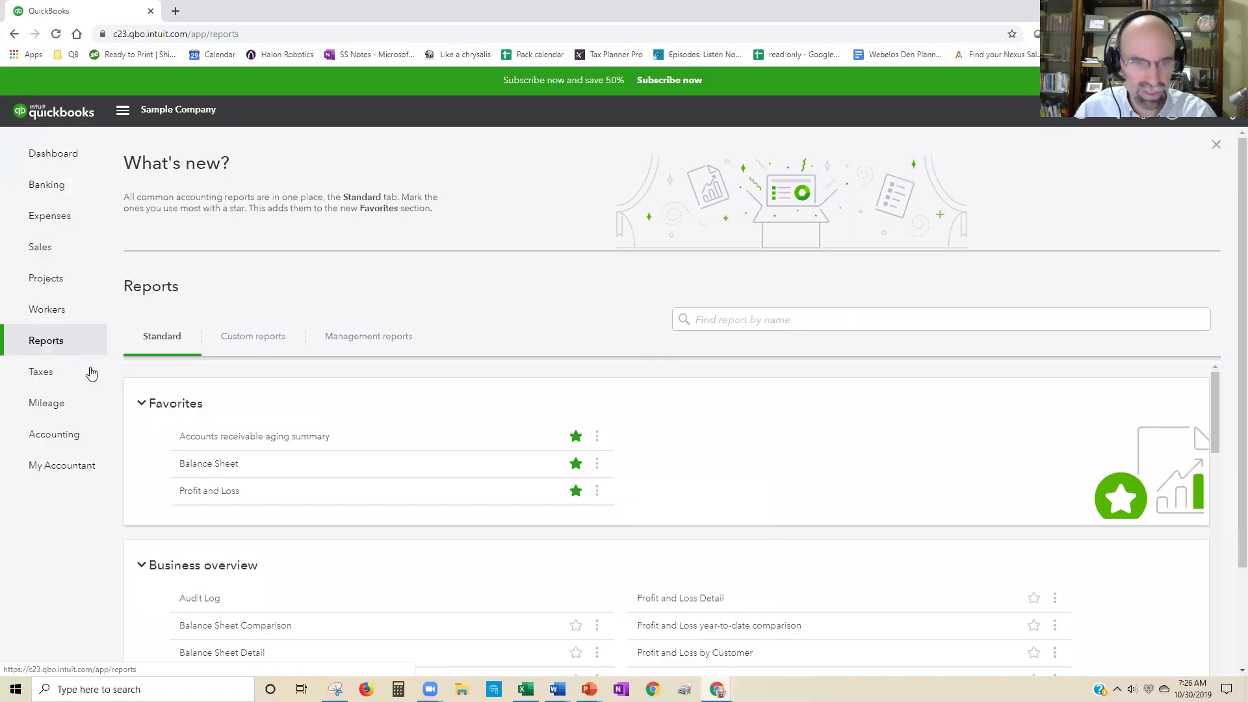
click(207, 492)
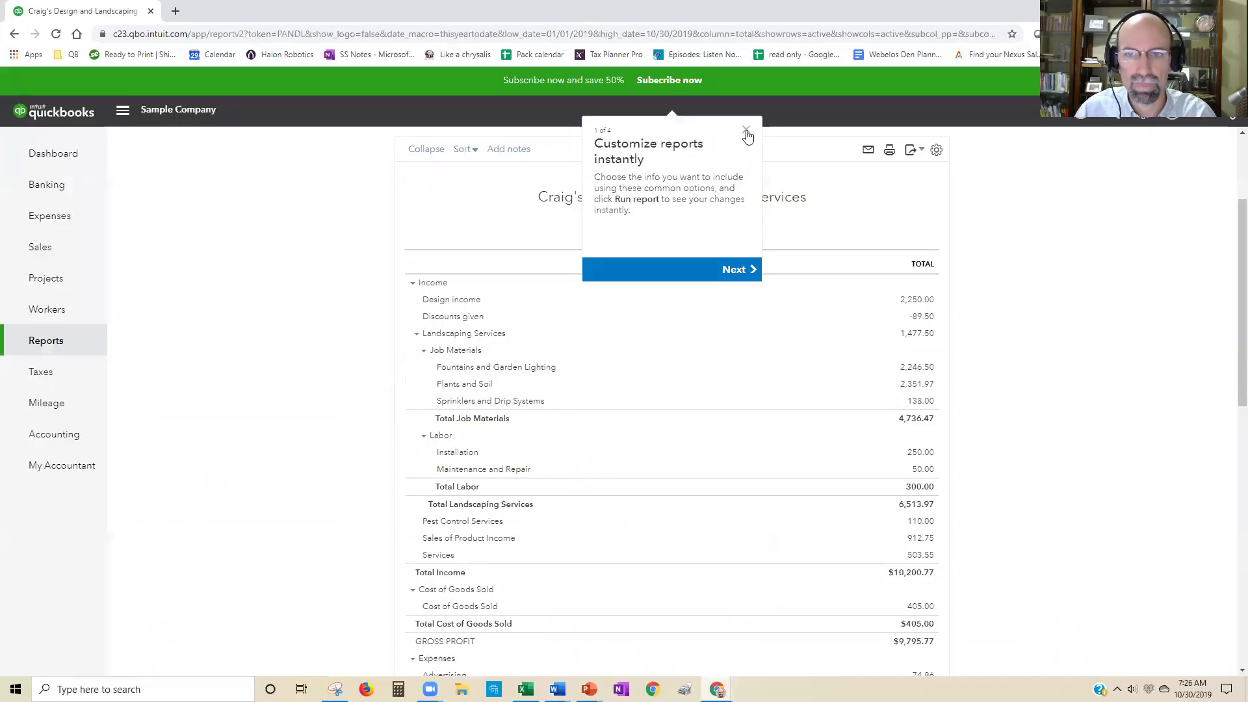
click(746, 131)
click(239, 213)
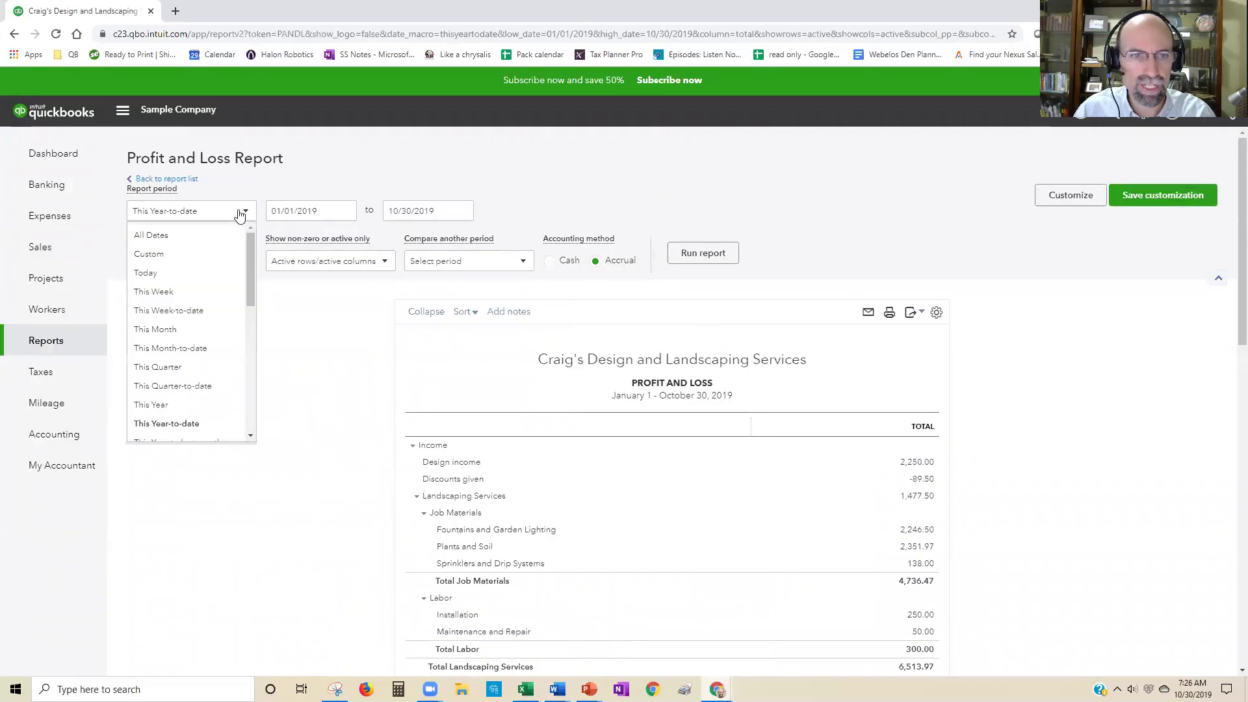
click(186, 238)
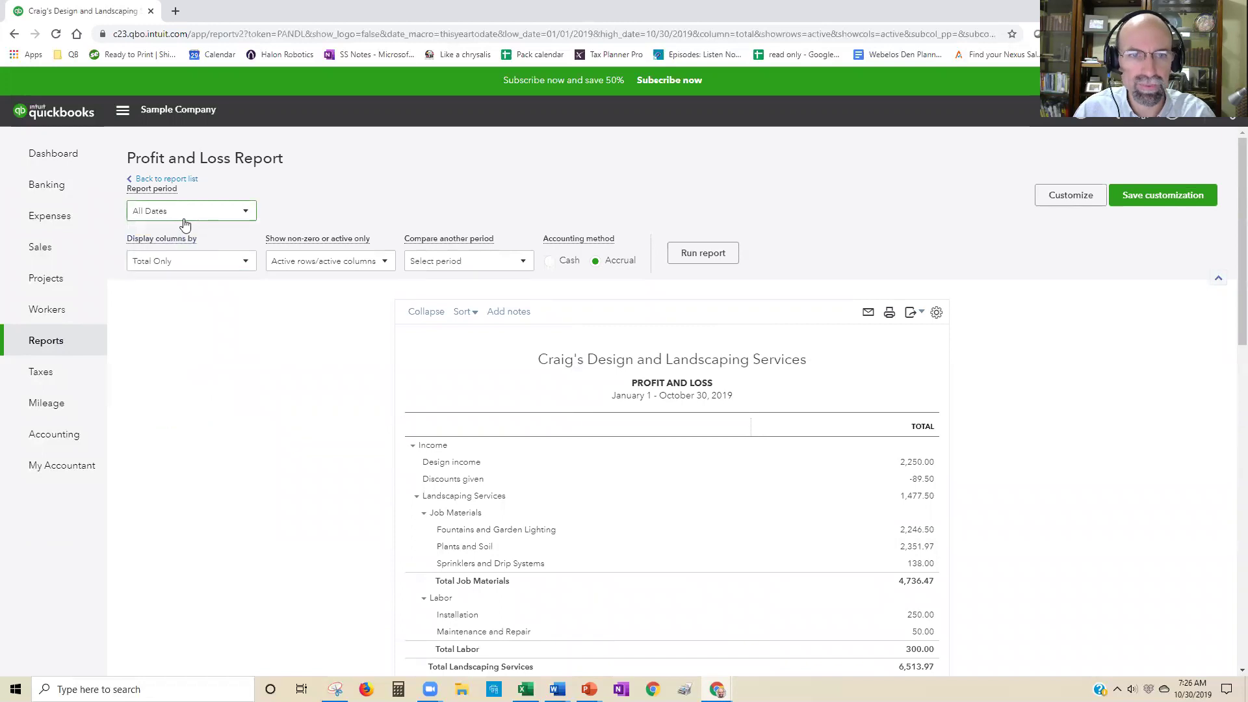
Rerun the all-dates report on a Cash basis, giving Total Income $5,080.27 and gross profit $4,851.52
click(709, 255)
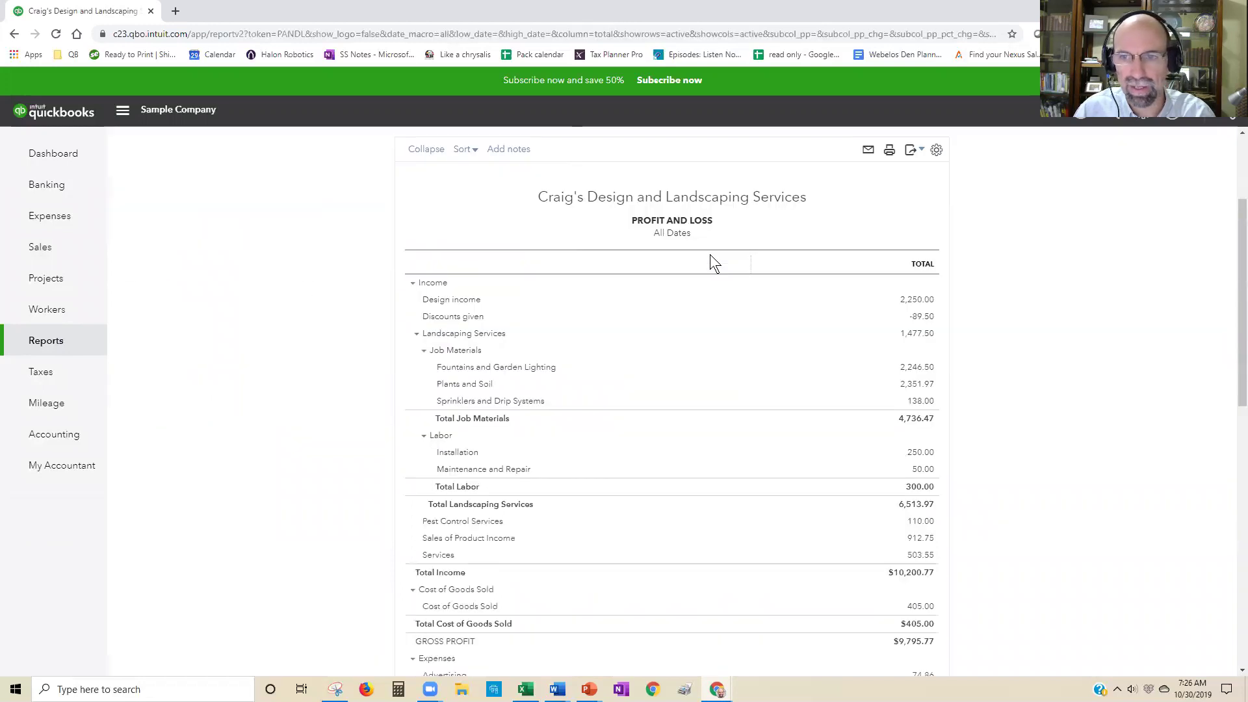
scroll(676, 256, up, 3)
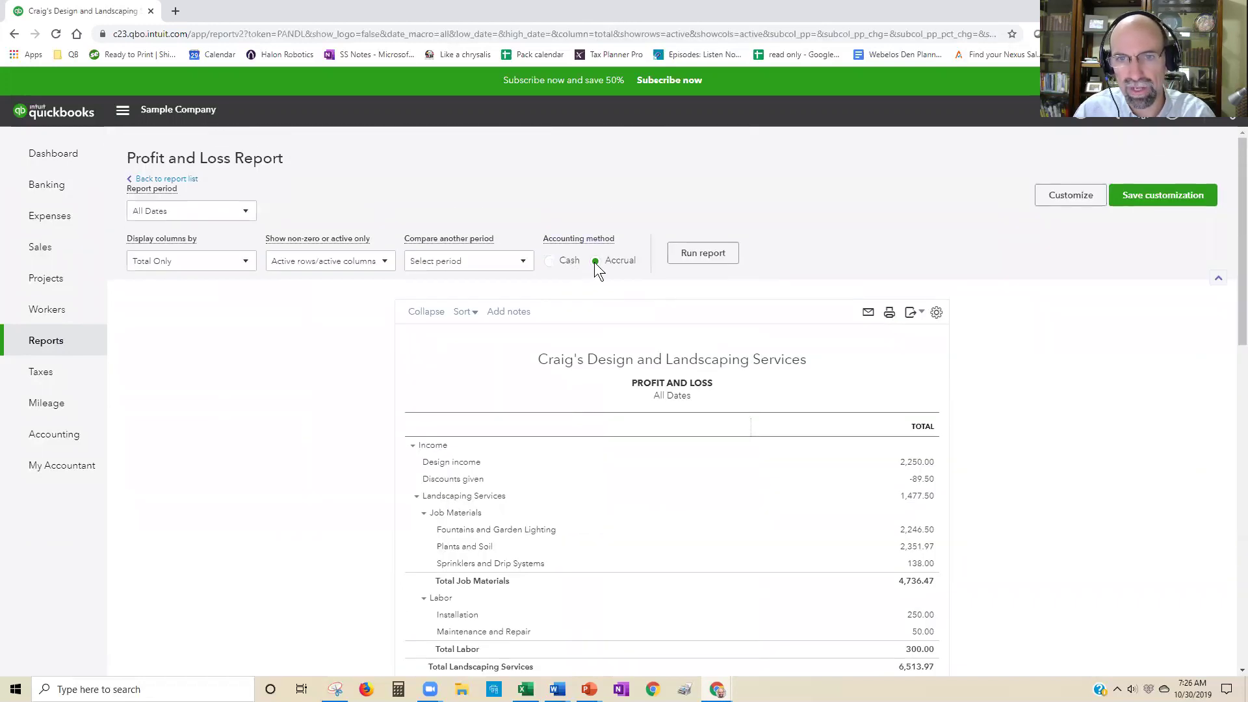
scroll(519, 517, down, 3)
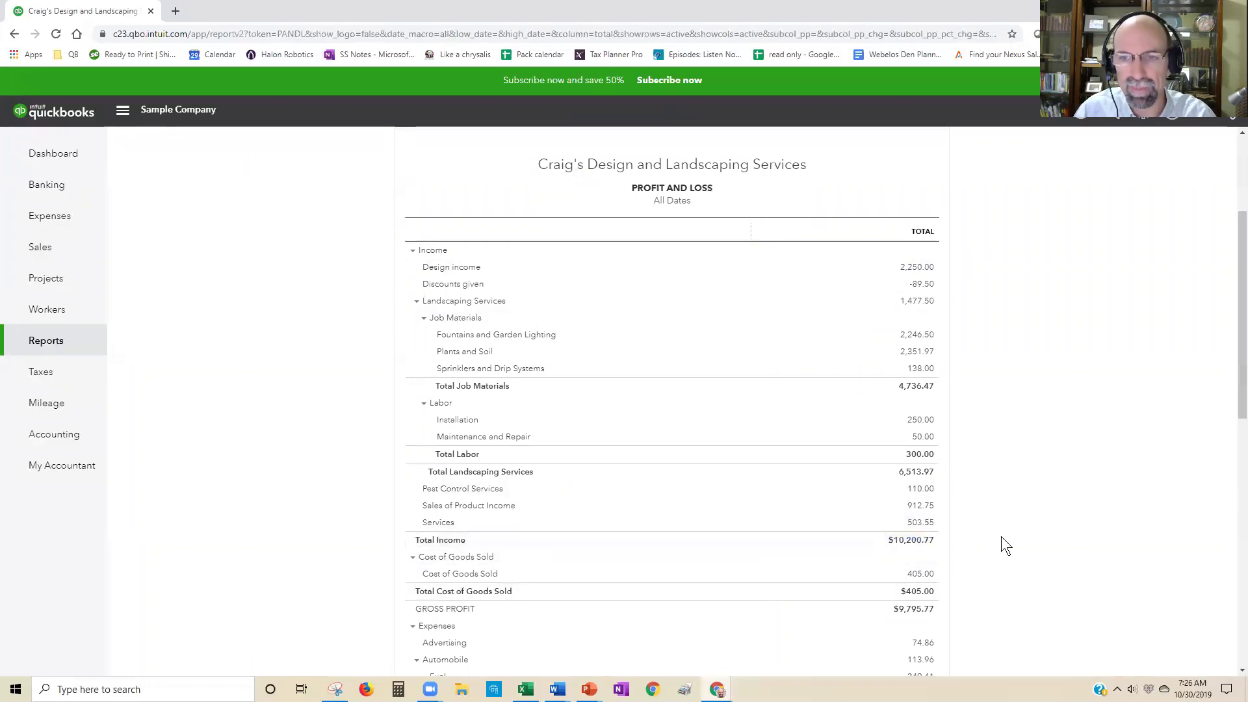
scroll(1000, 536, up, 3)
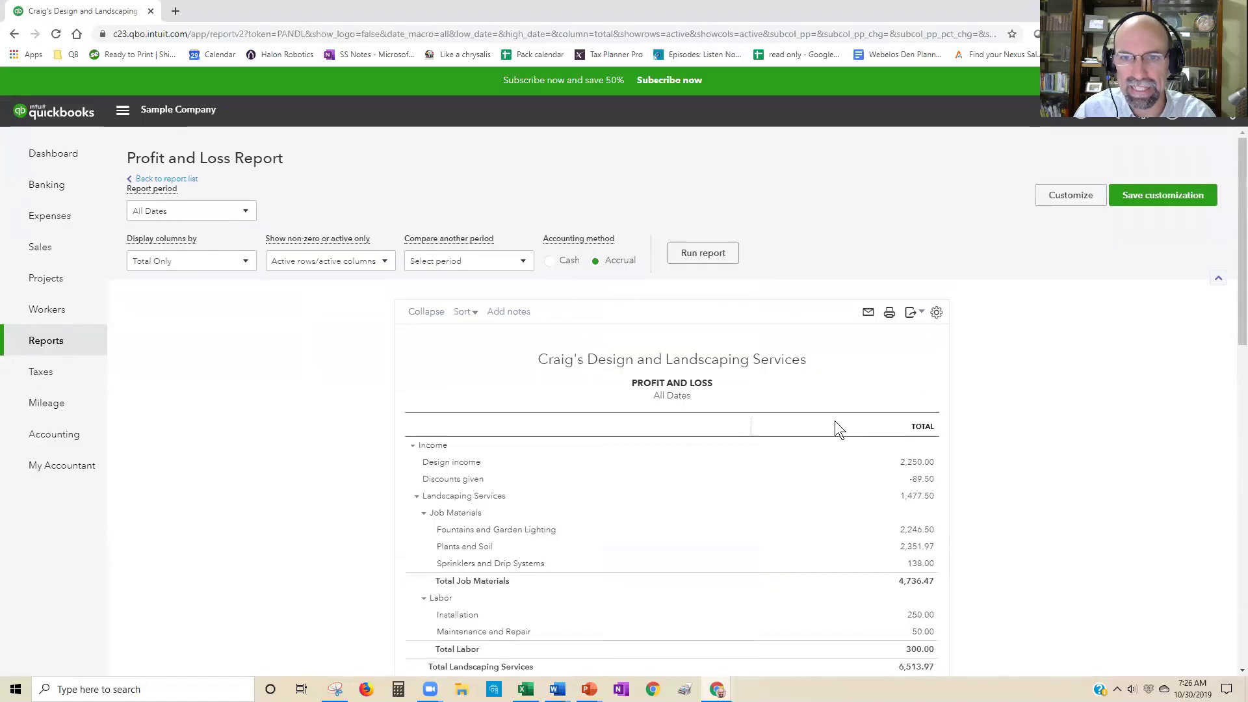
click(551, 260)
click(690, 257)
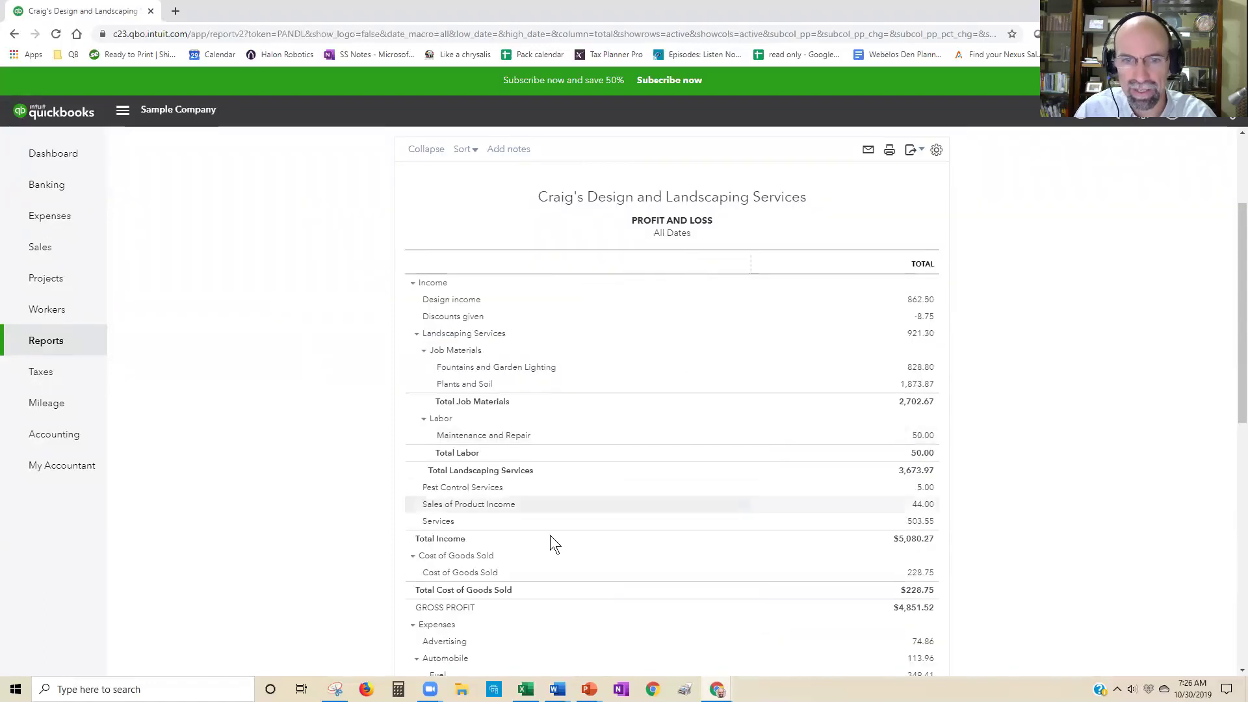
scroll(530, 556, down, 2)
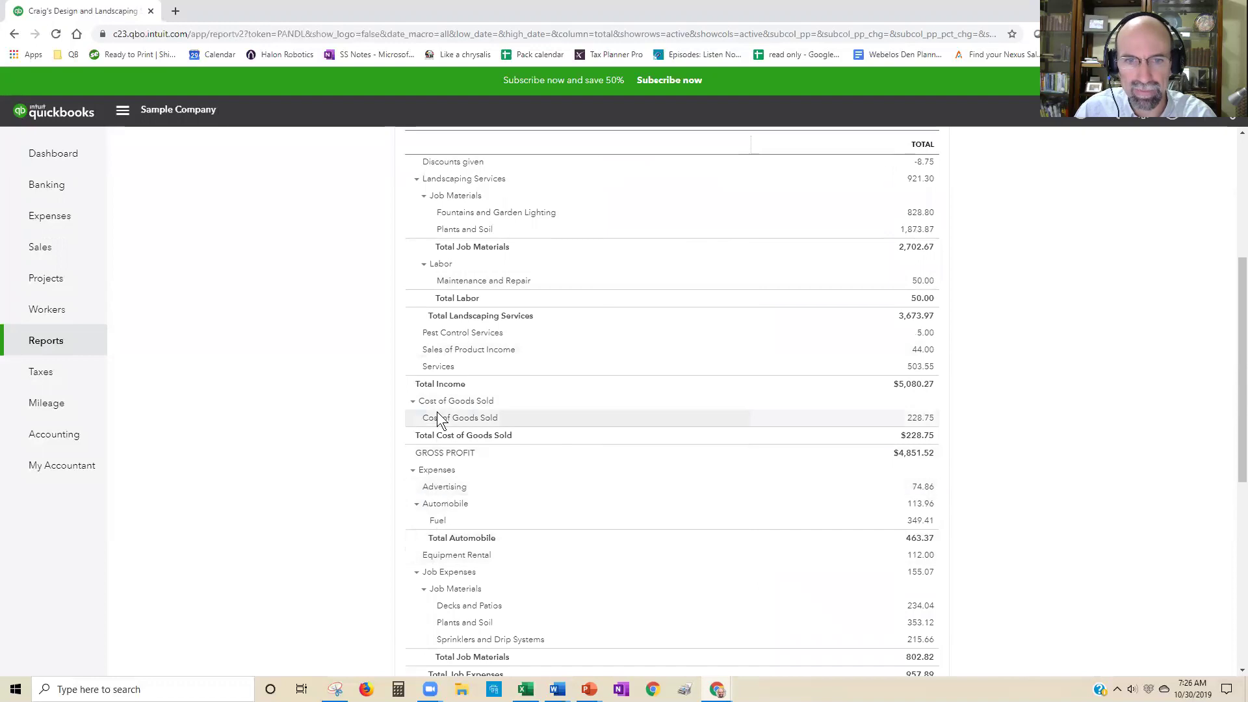
click(915, 387)
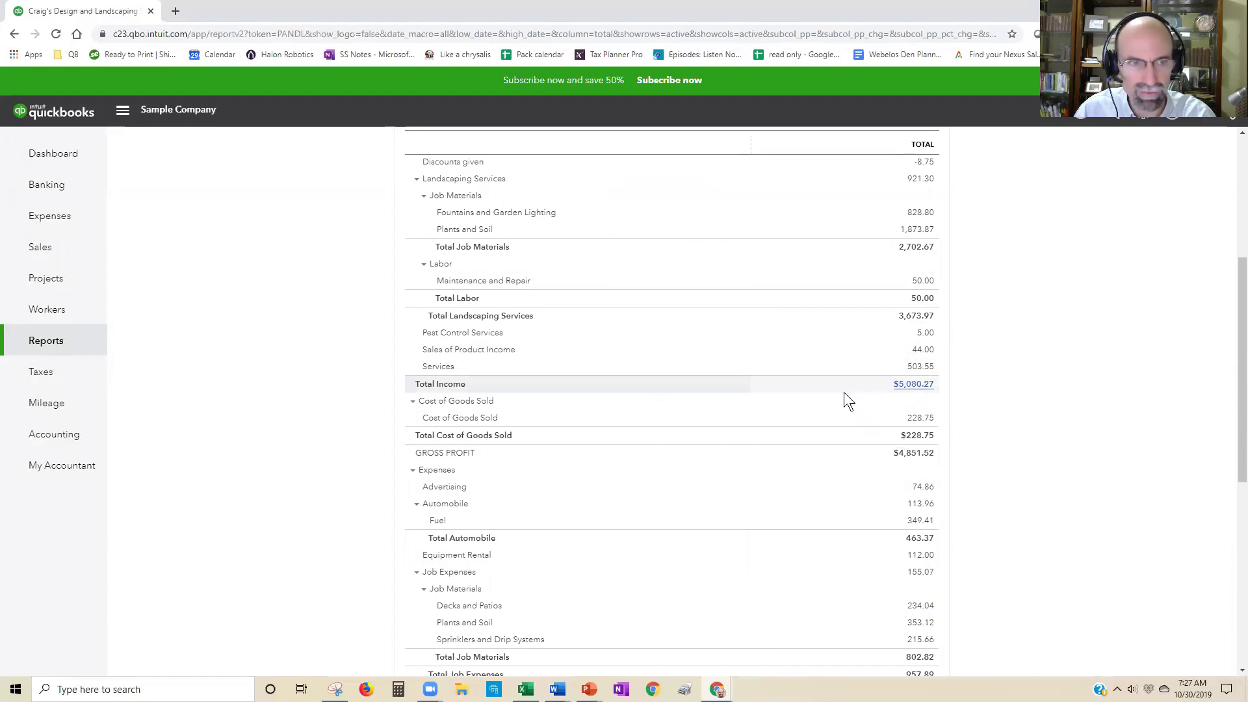
View the A/R Aging Summary as of October 30, 2019, then return to the reports list
click(68, 341)
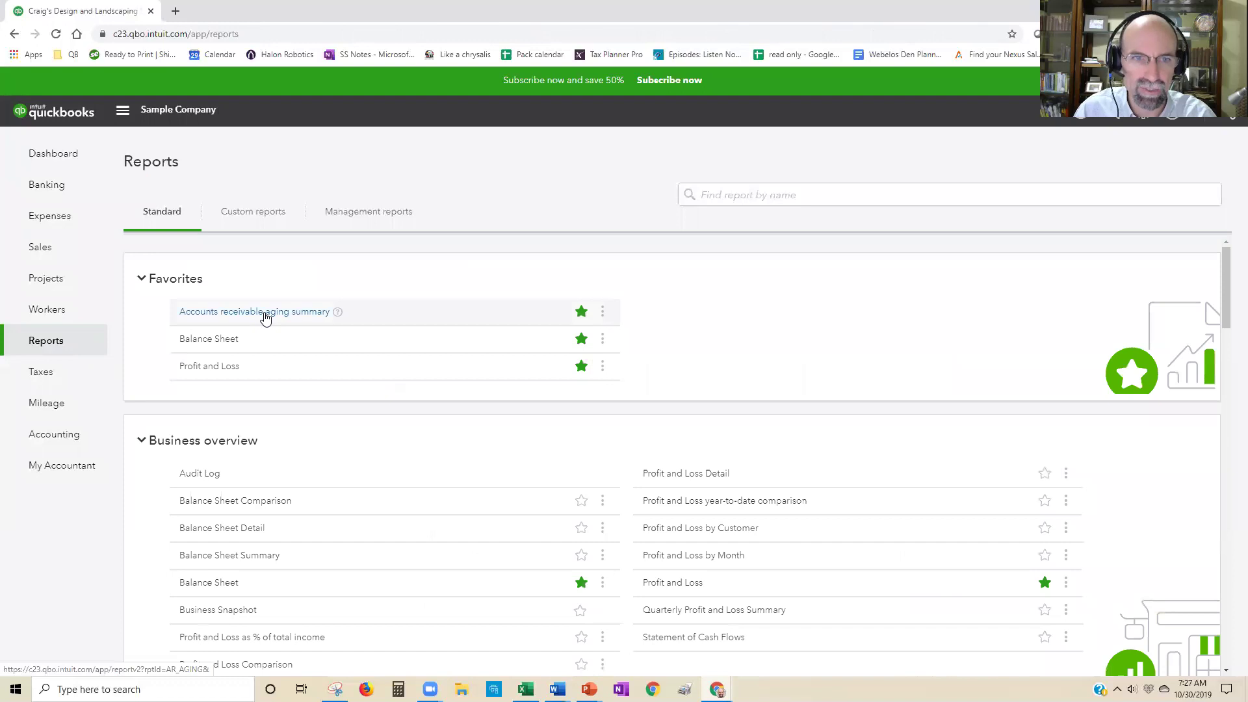
click(265, 315)
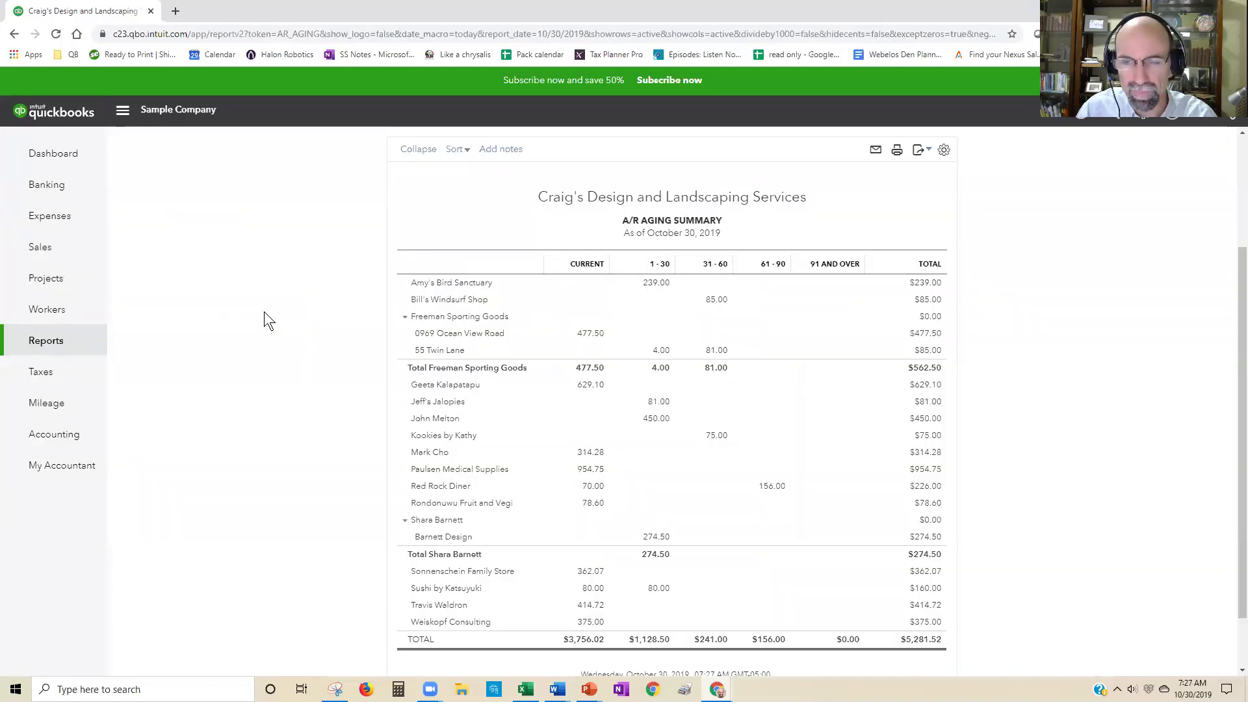
scroll(264, 311, down, 1)
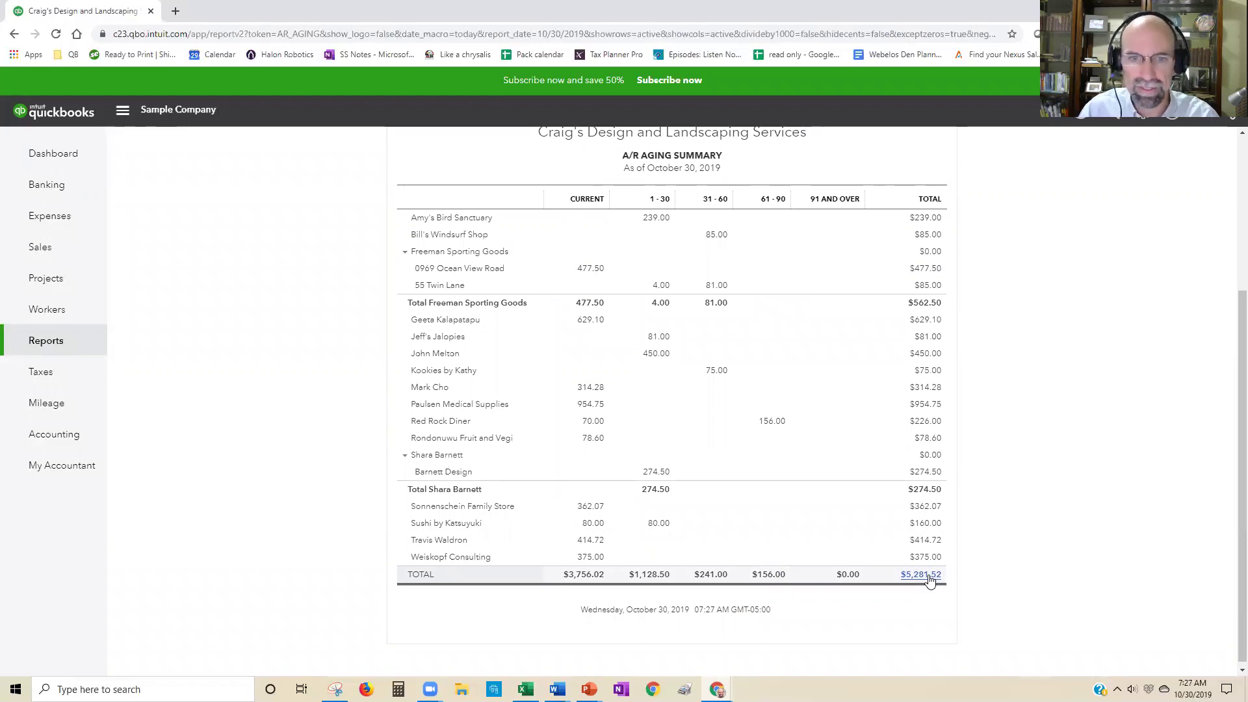
click(43, 349)
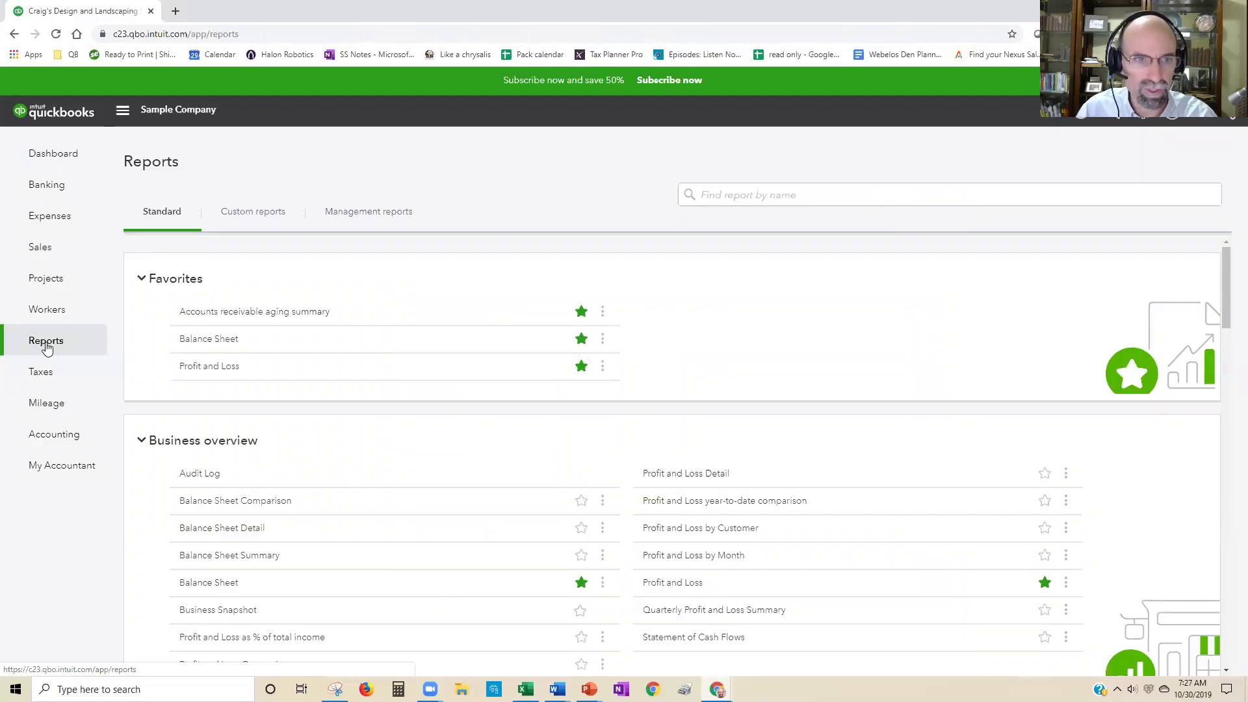
Rerun Profit and Loss for All Dates on Accrual: total income $10,200.77, gross profit $9,795.77
click(198, 368)
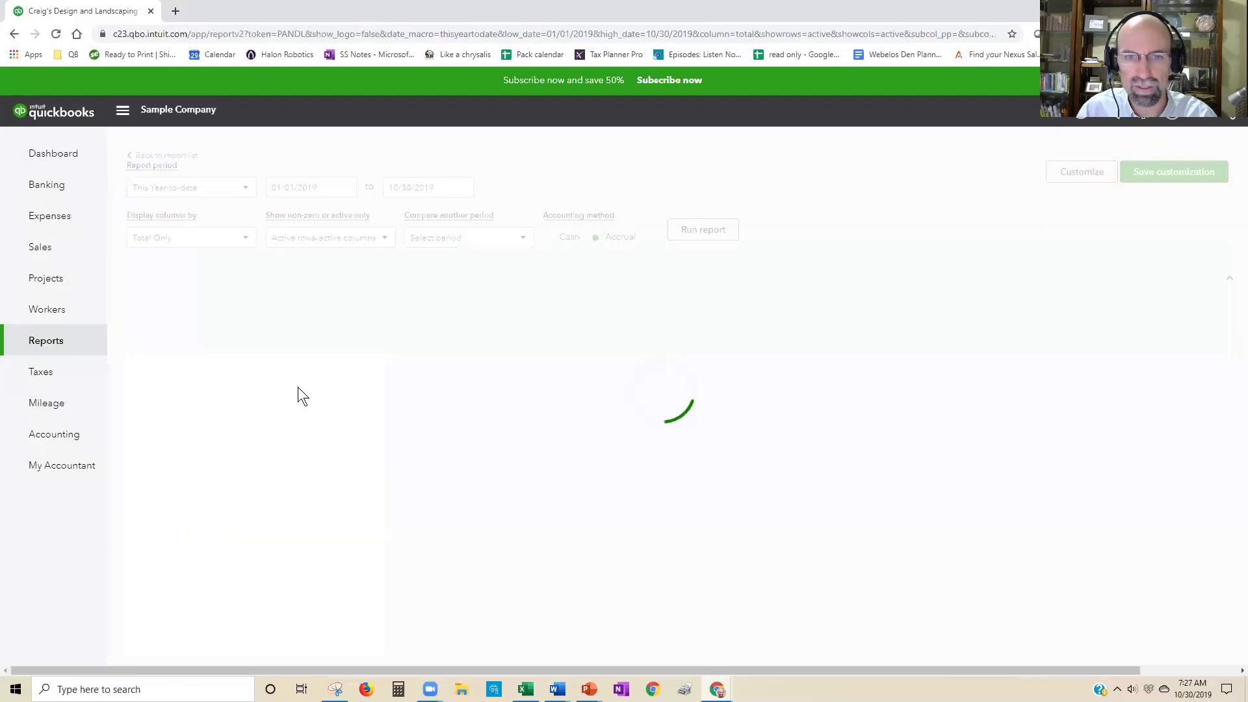
click(223, 214)
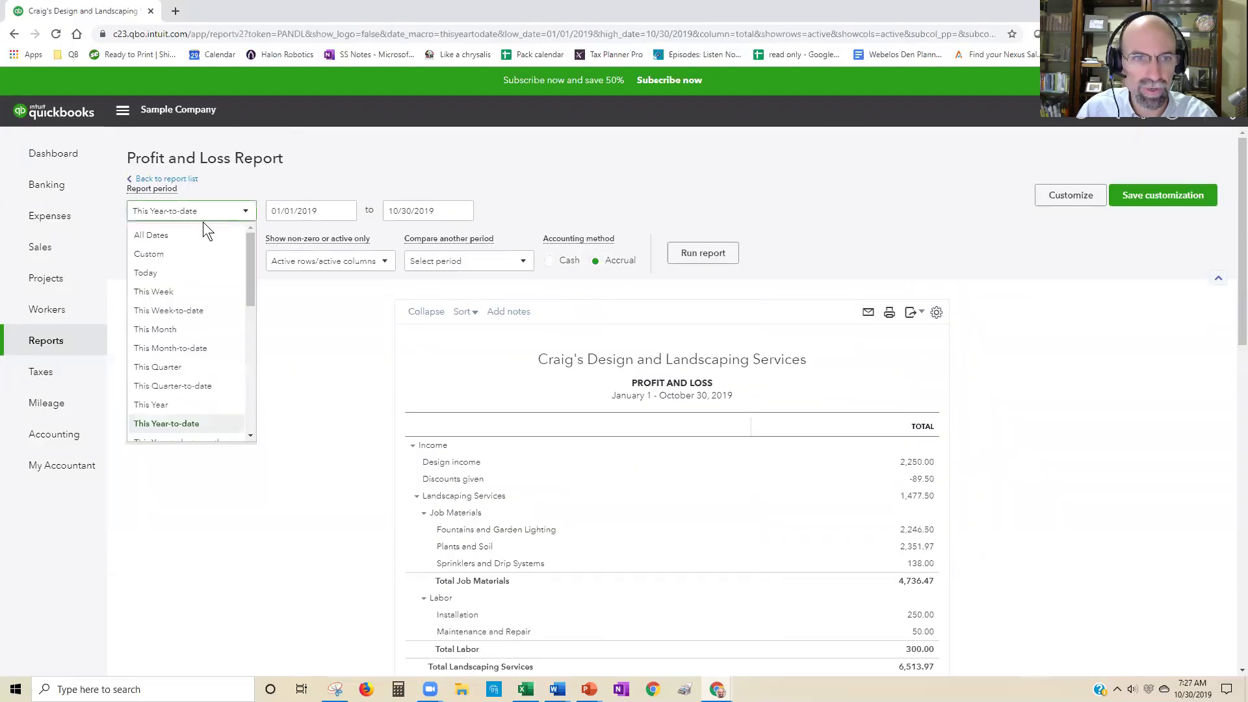
click(188, 232)
click(695, 256)
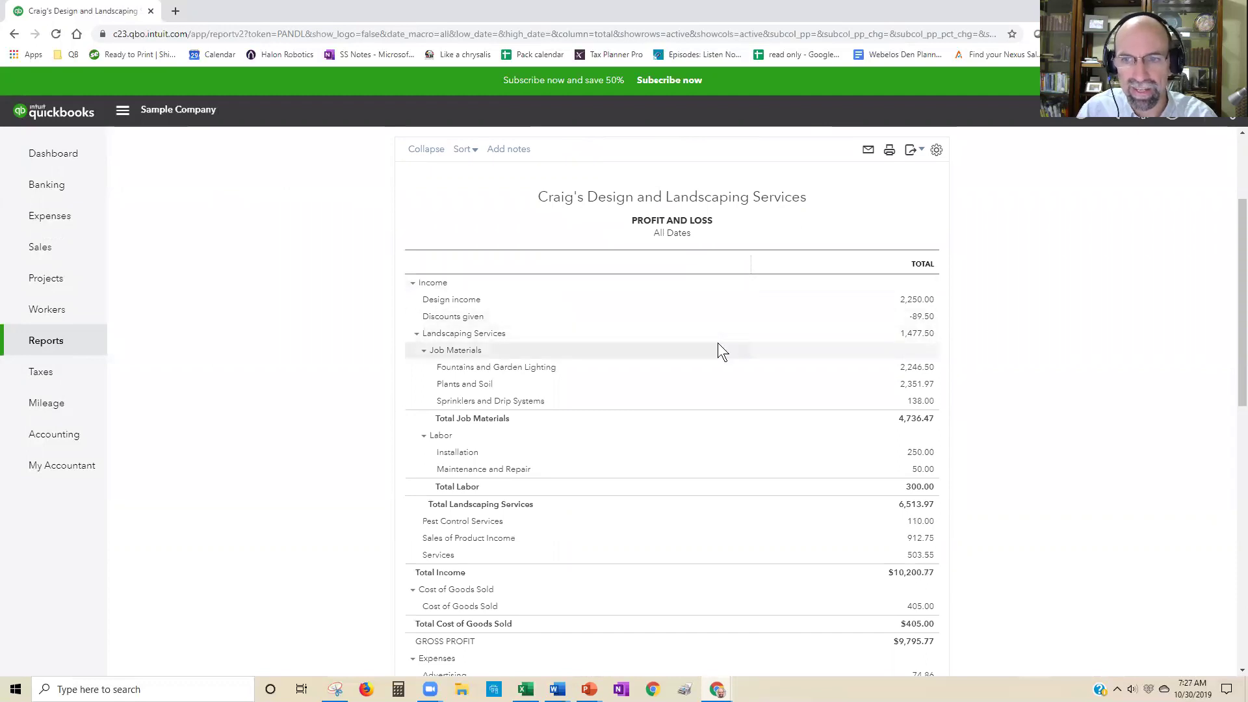
scroll(714, 357, down, 10)
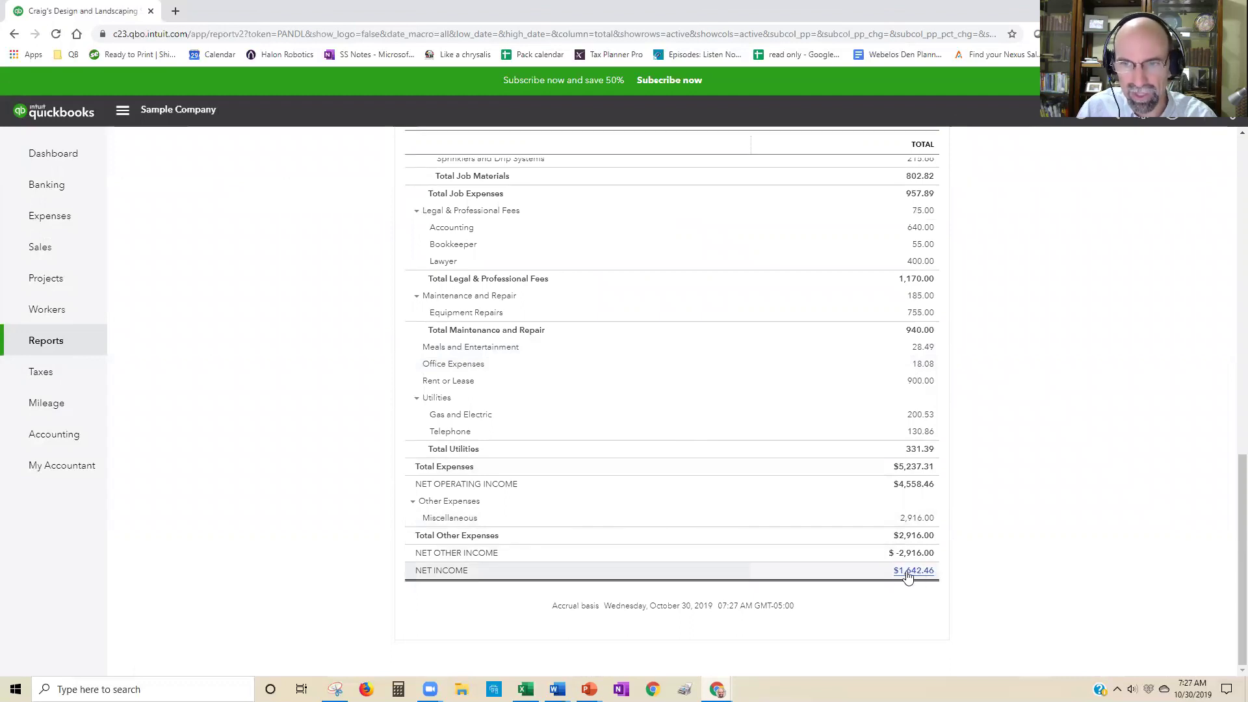
scroll(942, 553, up, 3)
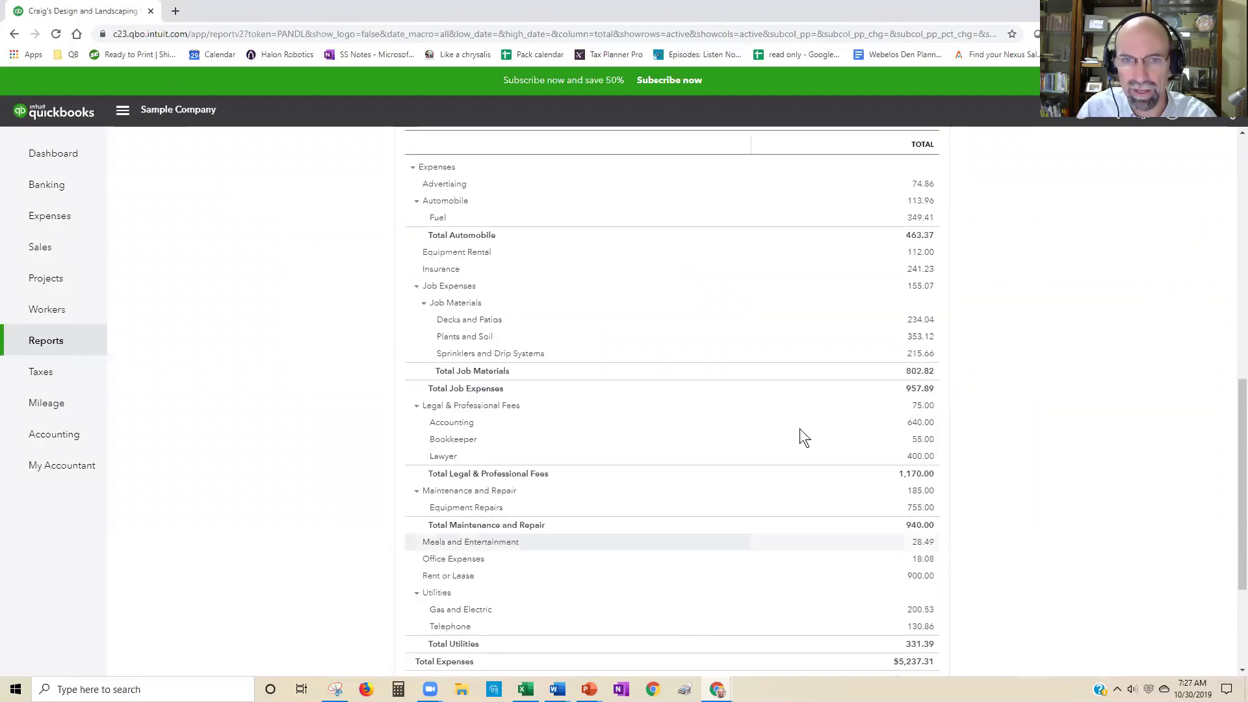
scroll(524, 286, up, 2)
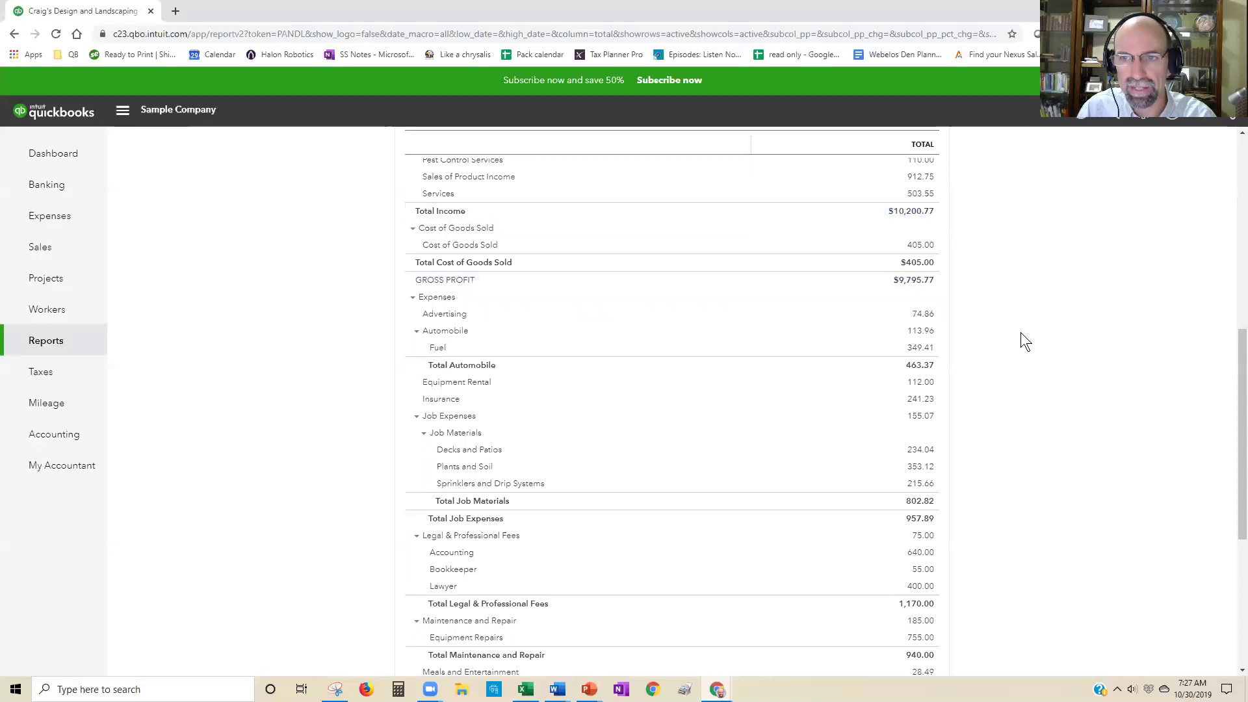
scroll(910, 328, up, 8)
Swap % of Row for % of Income and rerun, showing net income $1,642.46 at 16.10 %
click(515, 260)
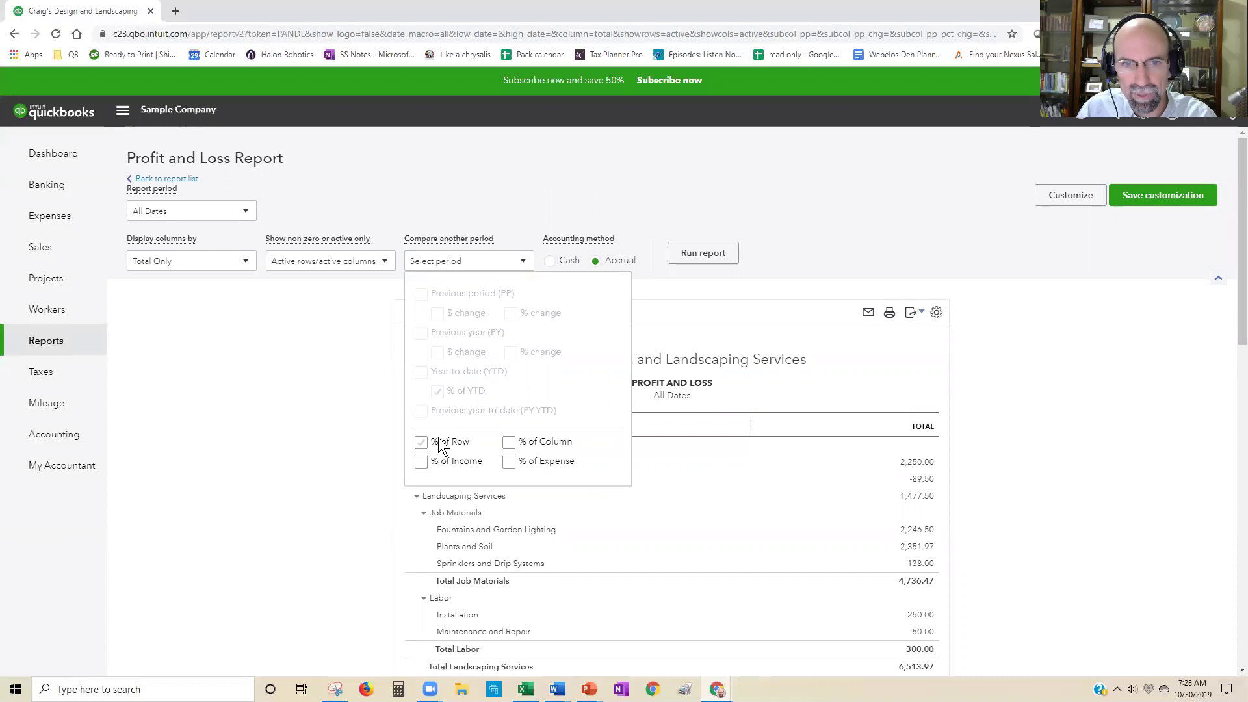
click(421, 462)
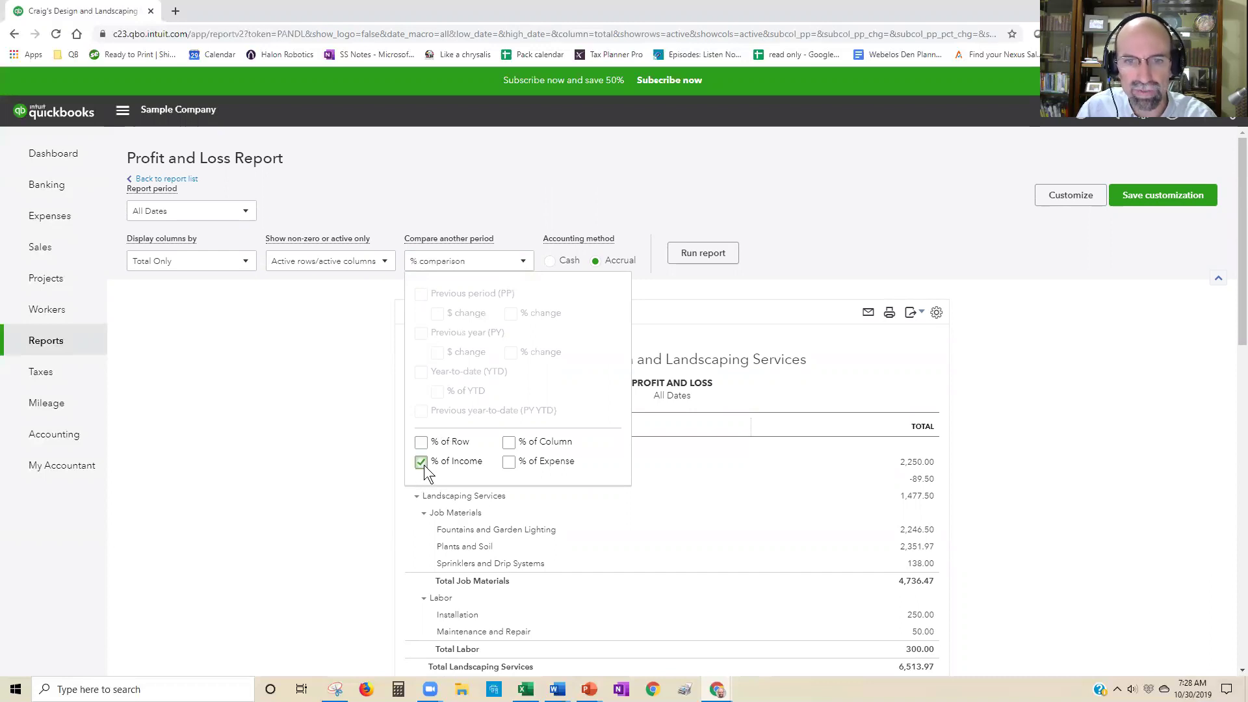
click(723, 252)
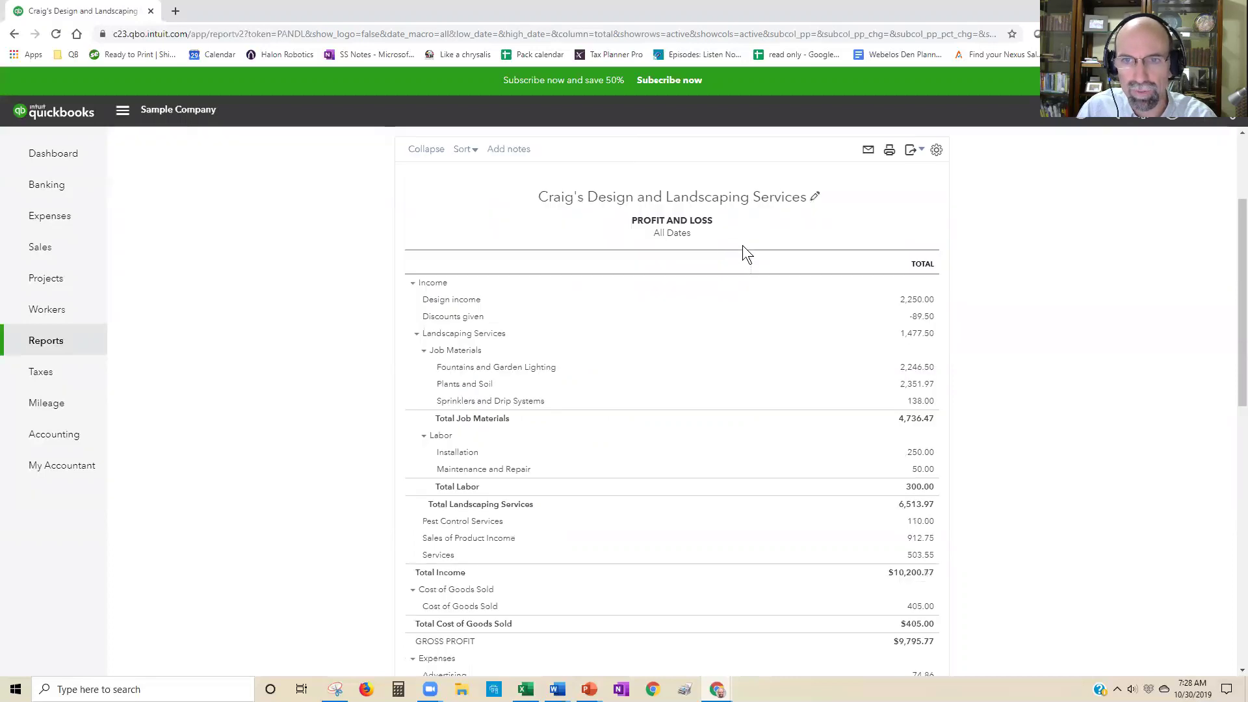
scroll(1044, 336, down, 12)
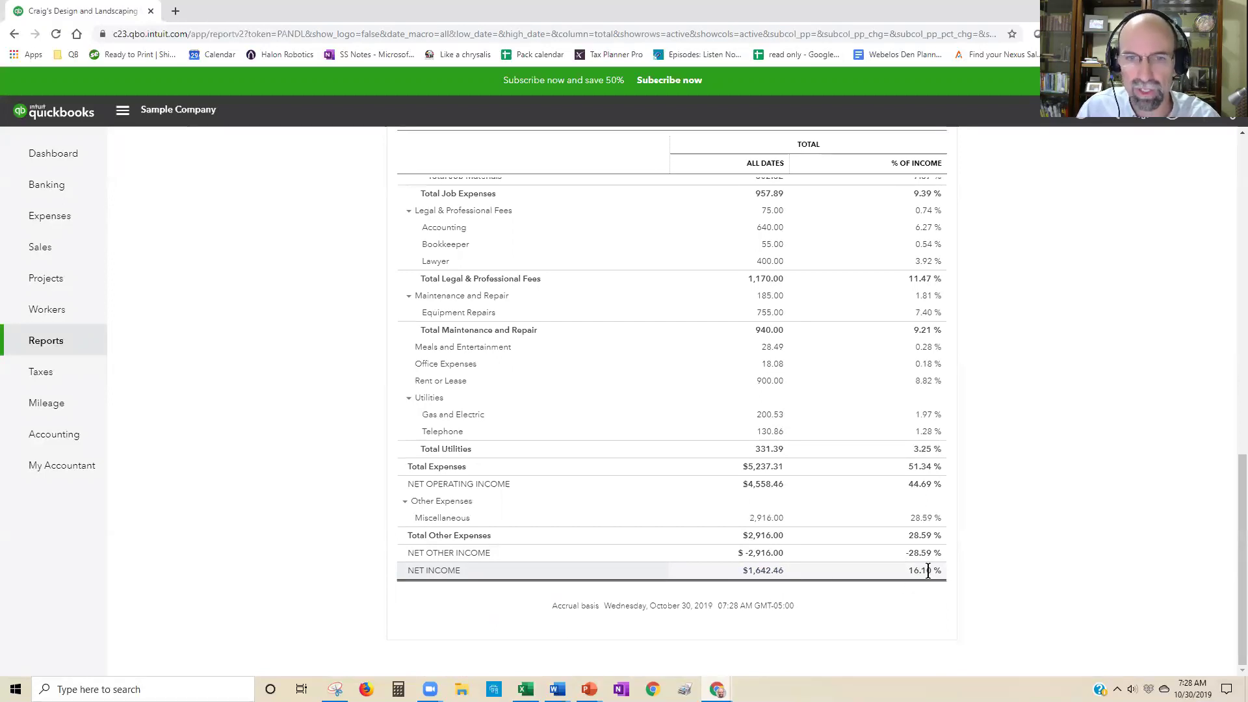
scroll(1010, 556, up, 5)
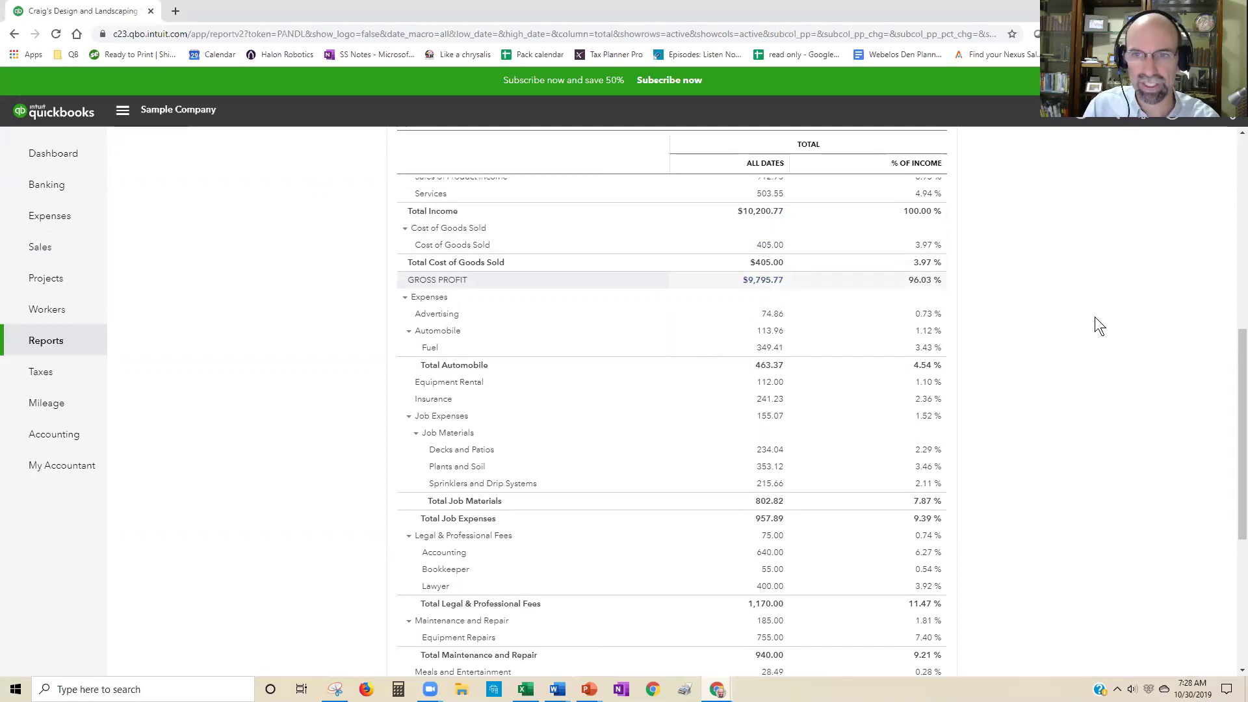
scroll(1096, 318, up, 3)
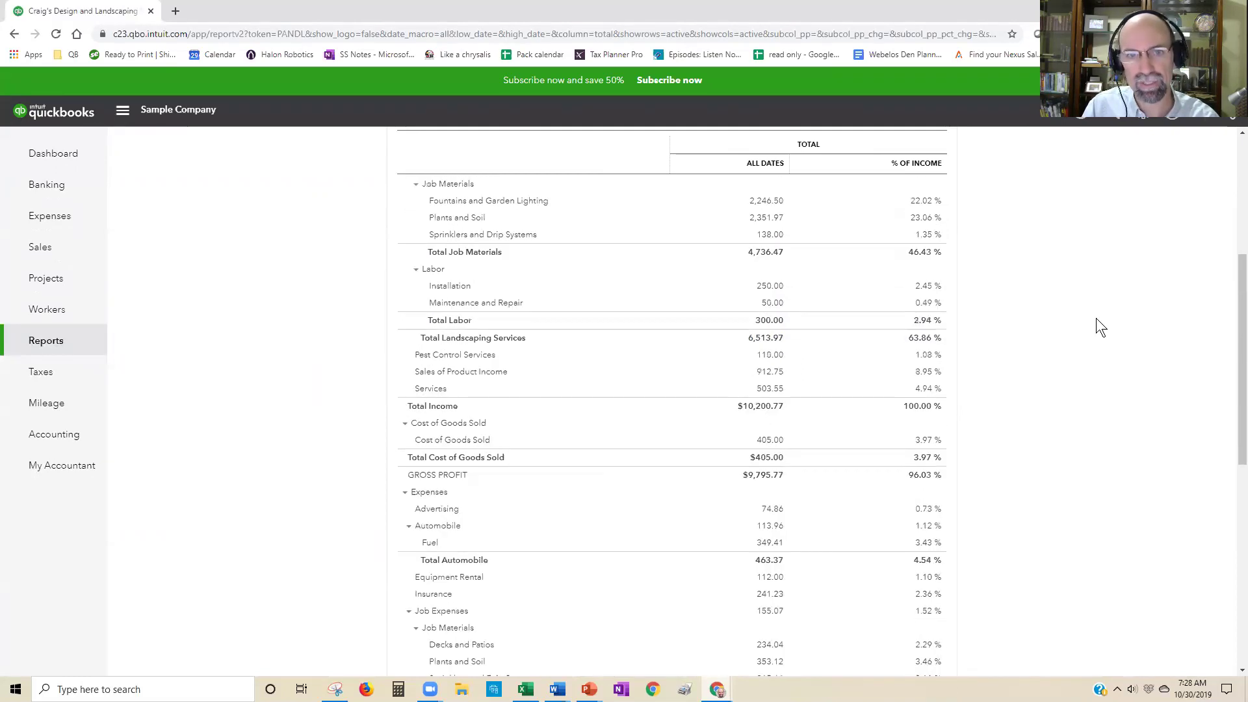
scroll(1095, 326, up, 3)
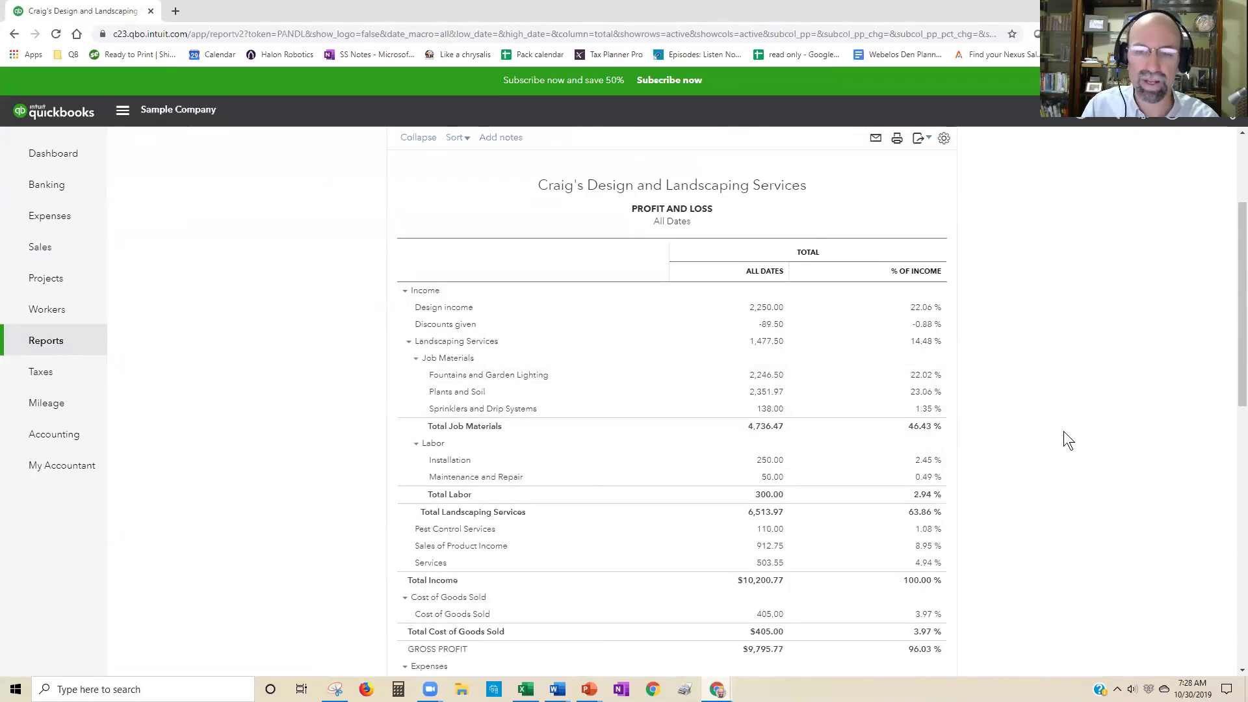
scroll(1063, 435, down, 3)
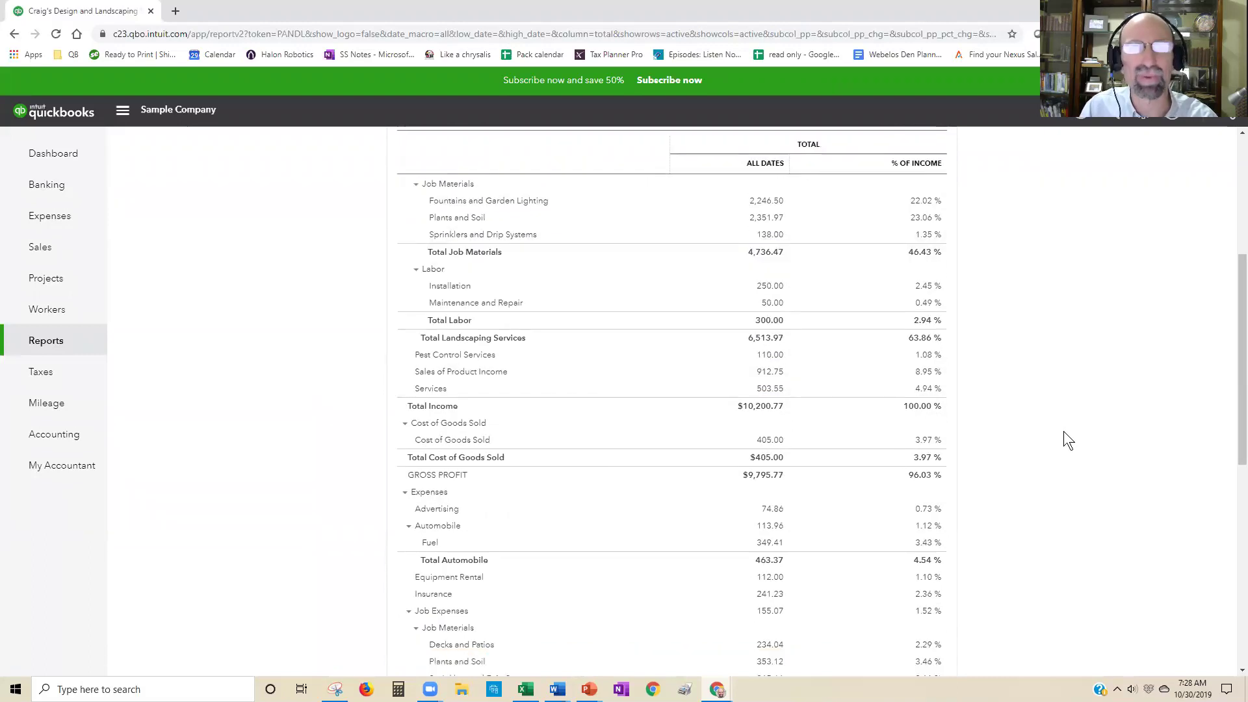
scroll(1063, 431, up, 2)
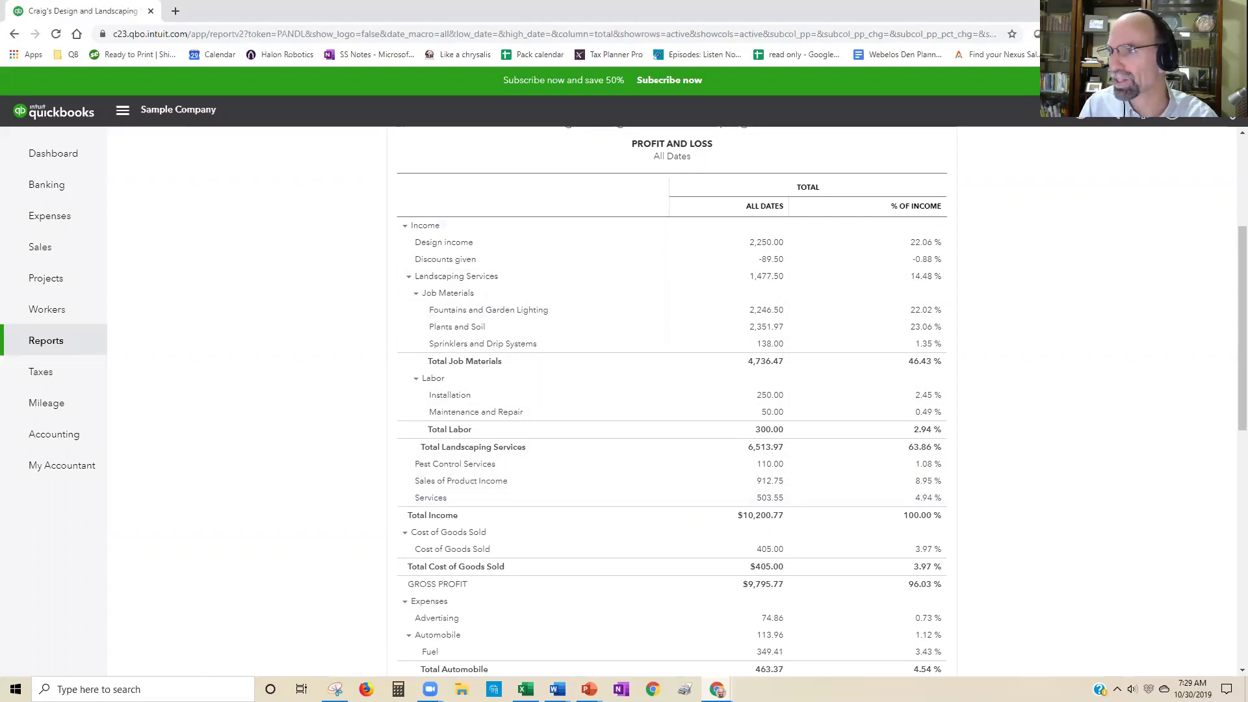
Switch from Chrome to the Excel workbook with the ProAdvisor badge and contact details
key(alt+Tab)
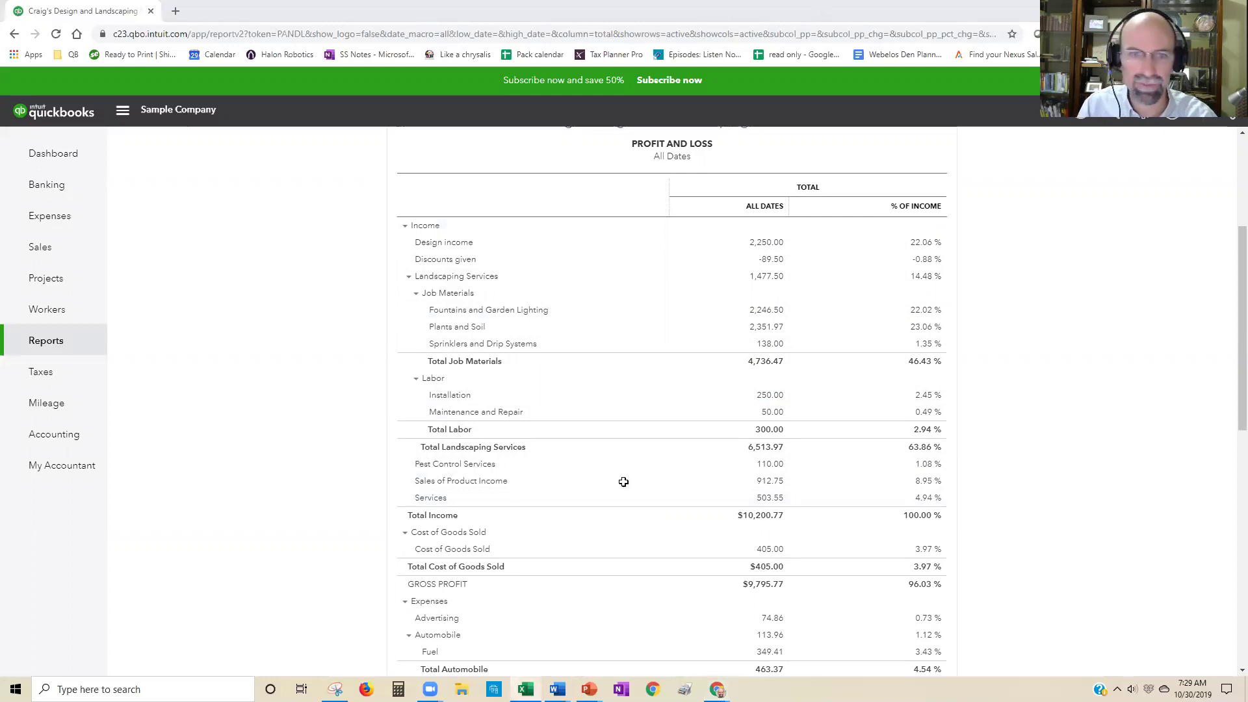